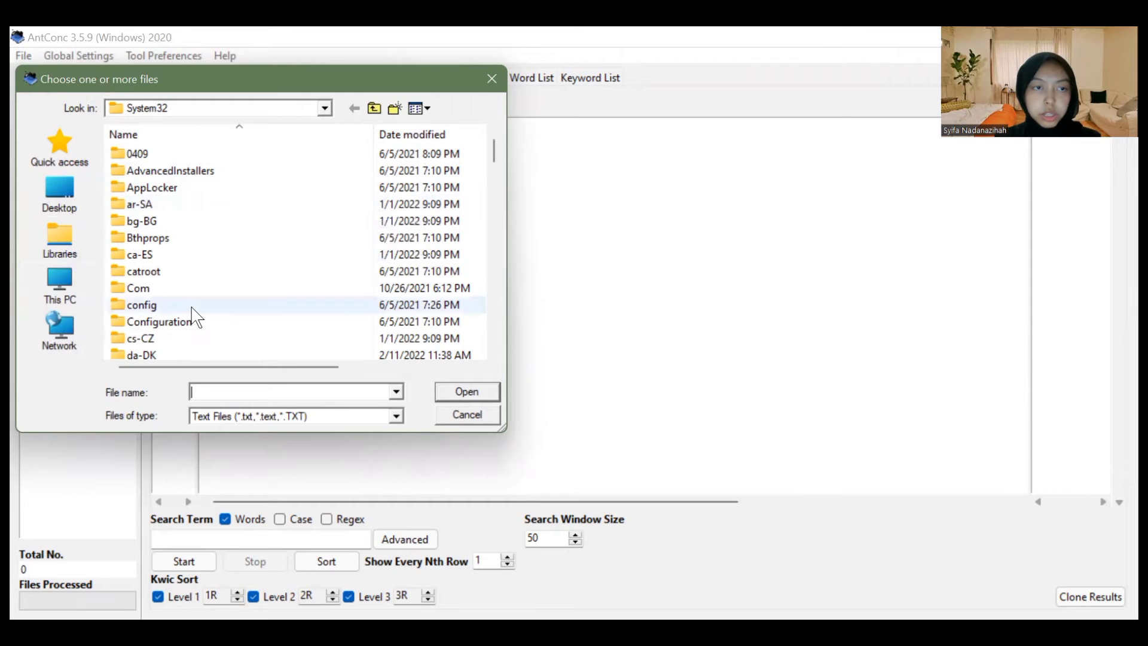
Load The Midnight Library text file from Documents > Semester 4 > Introduction to Corpus Linguistics as the corpus
left_click(58, 277)
scroll(267, 236, "up", 2)
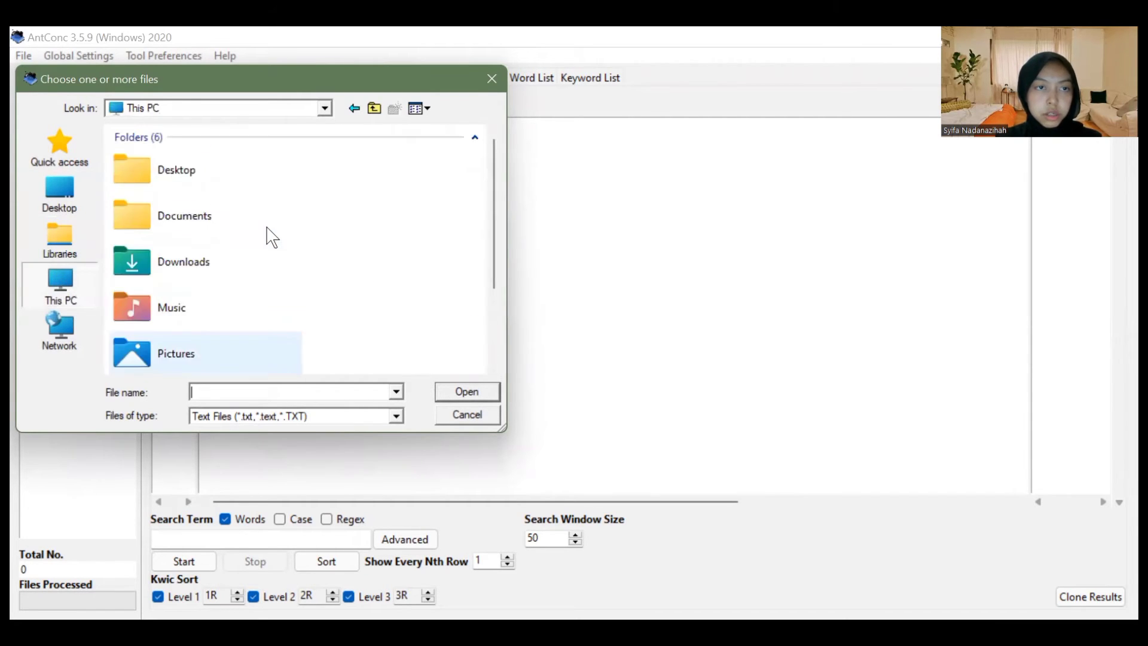
left_click(157, 221)
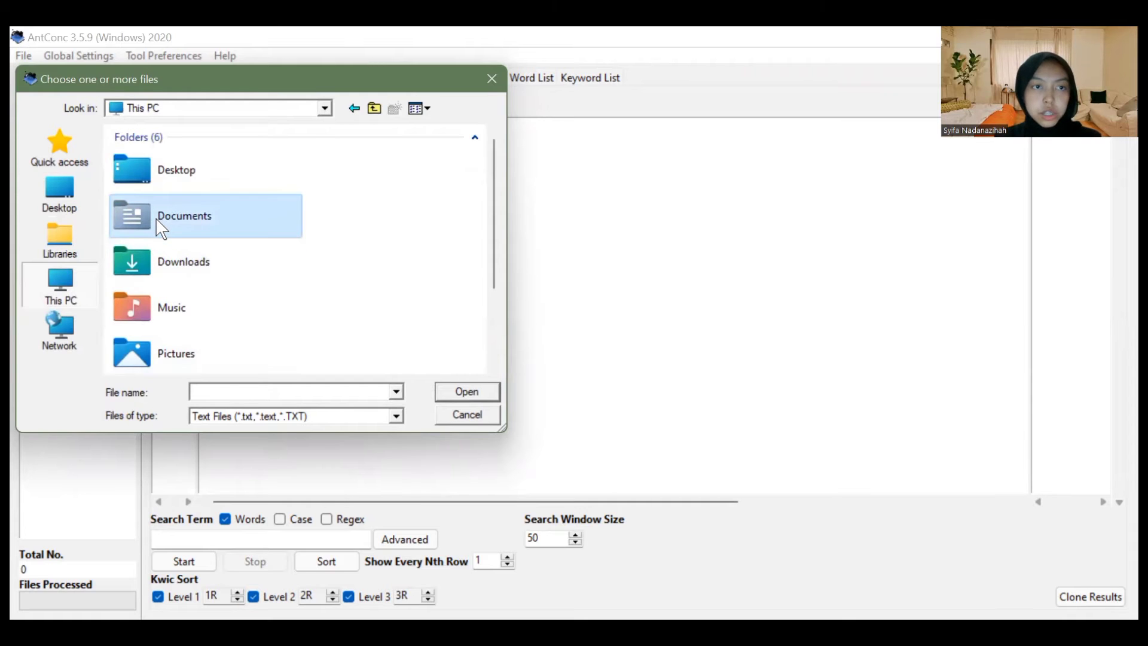
double_click(156, 219)
scroll(296, 304, "down", 1)
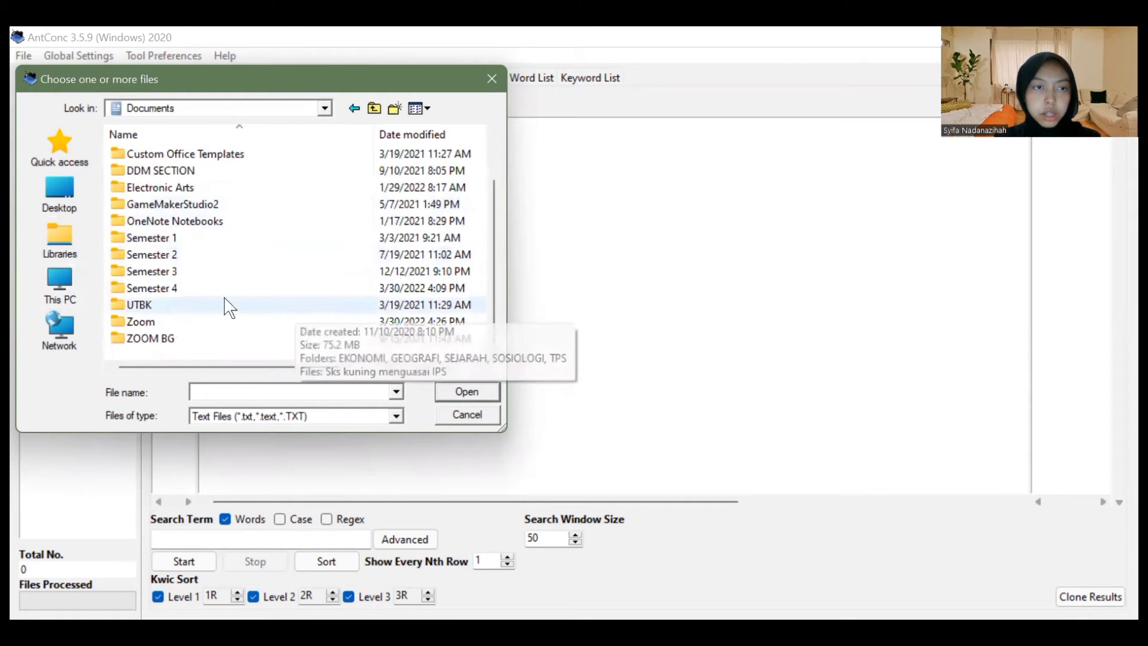
double_click(160, 287)
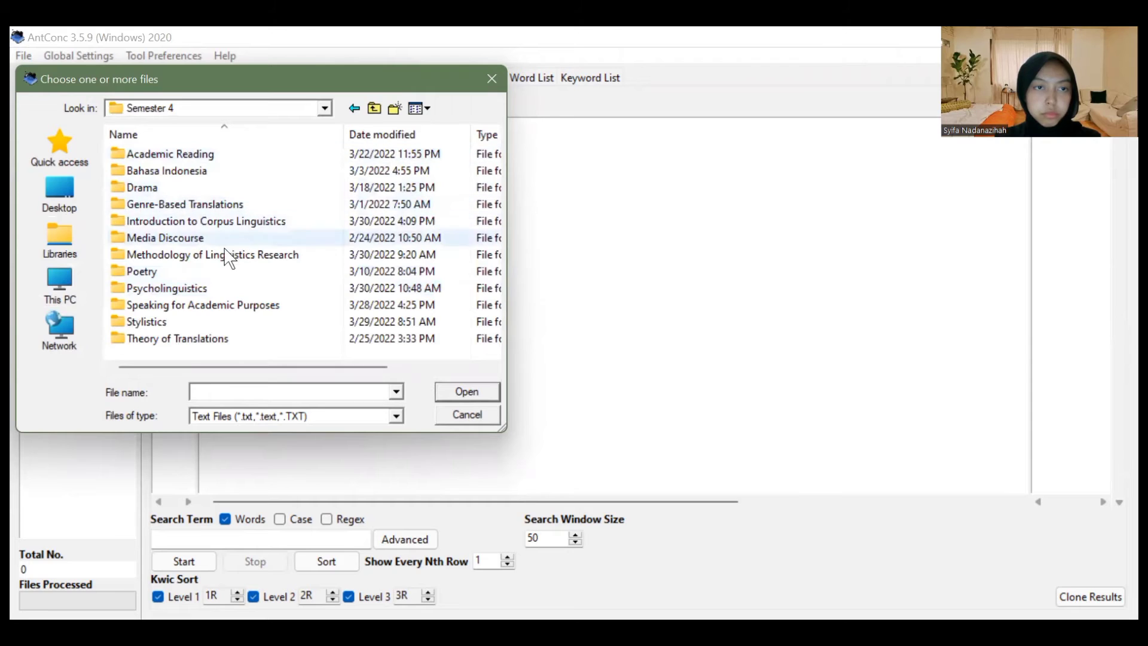
double_click(197, 221)
double_click(166, 156)
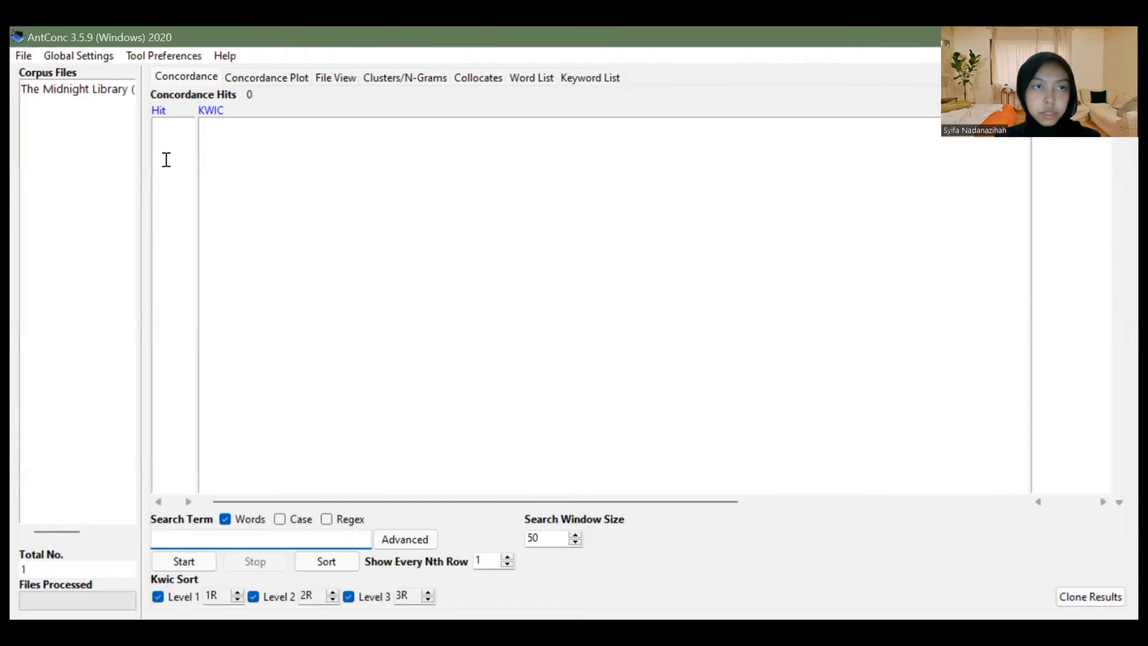
Display The Midnight Library corpus file in File View and look through its full text
left_click(338, 78)
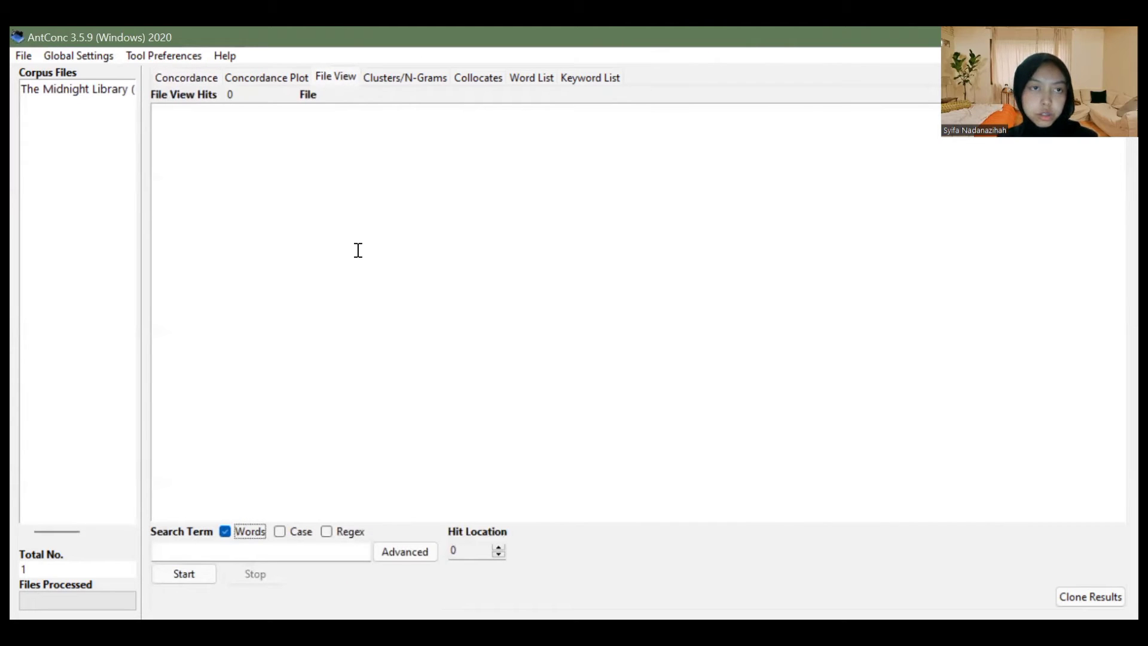
left_click(91, 91)
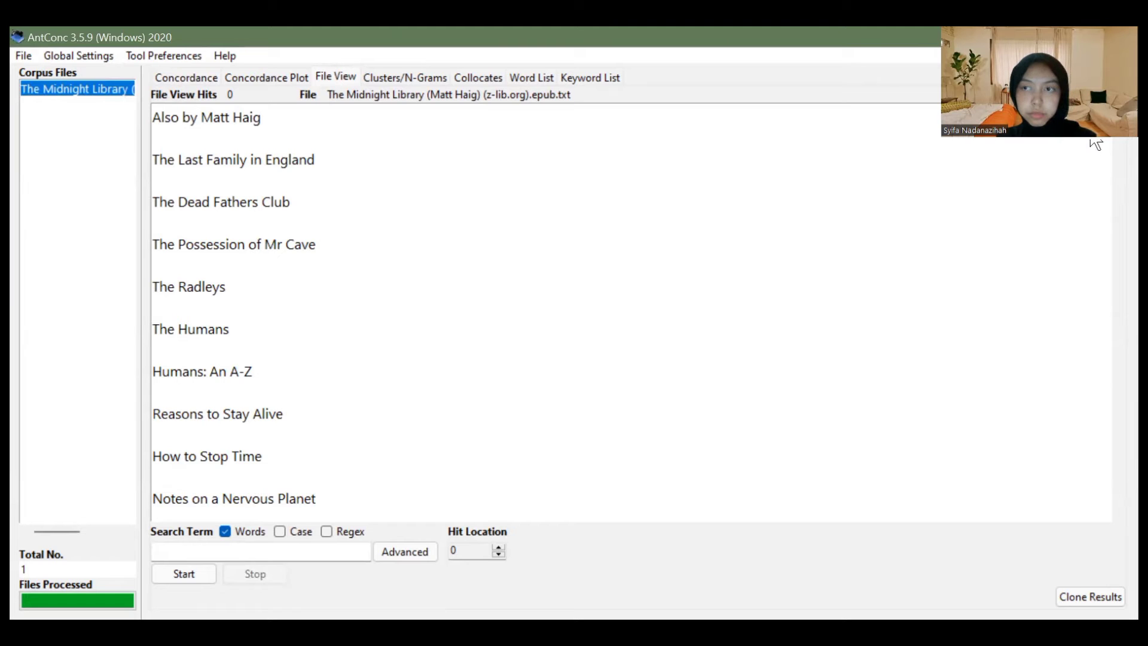
scroll(1121, 142, "down", 15)
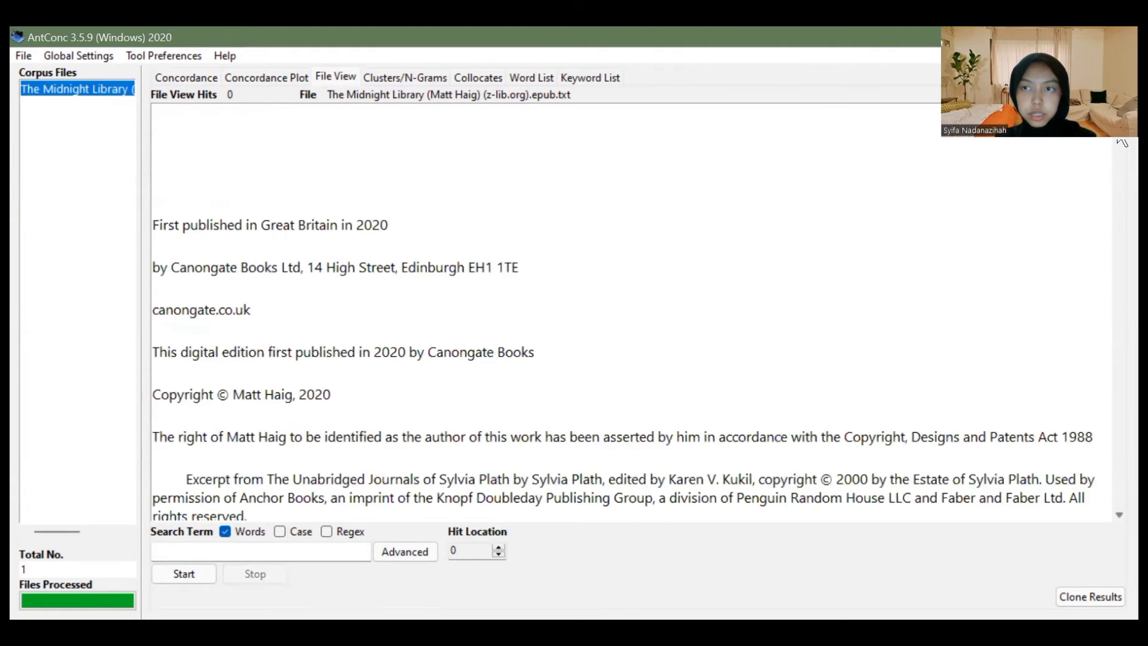
scroll(1121, 141, "down", 15)
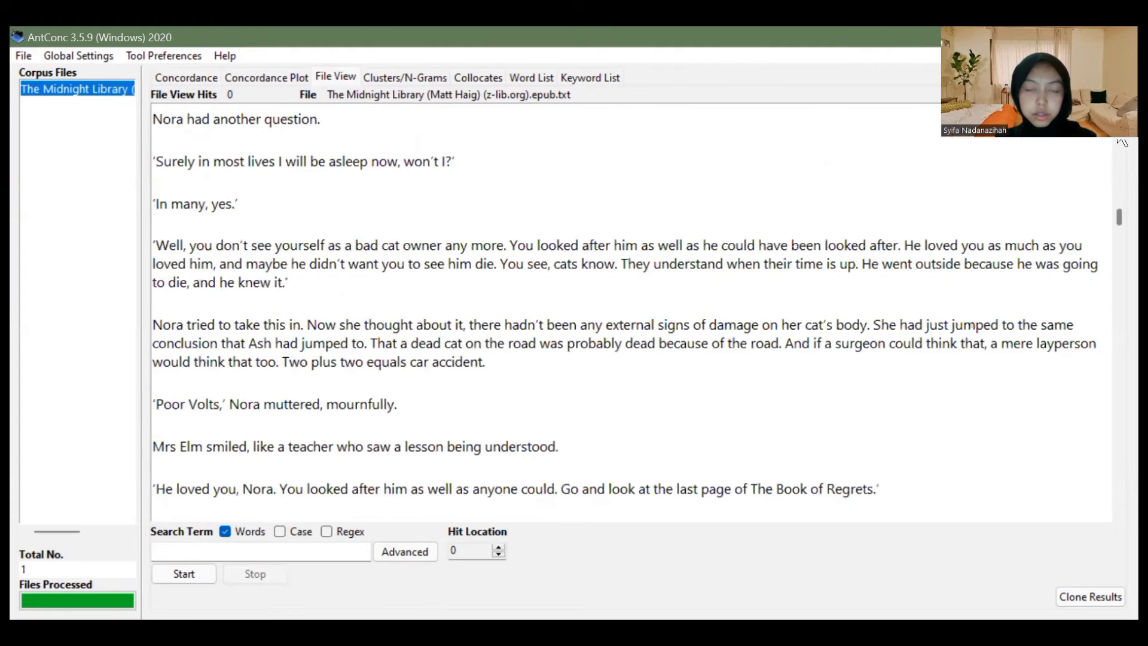
scroll(1121, 152, "up", 15)
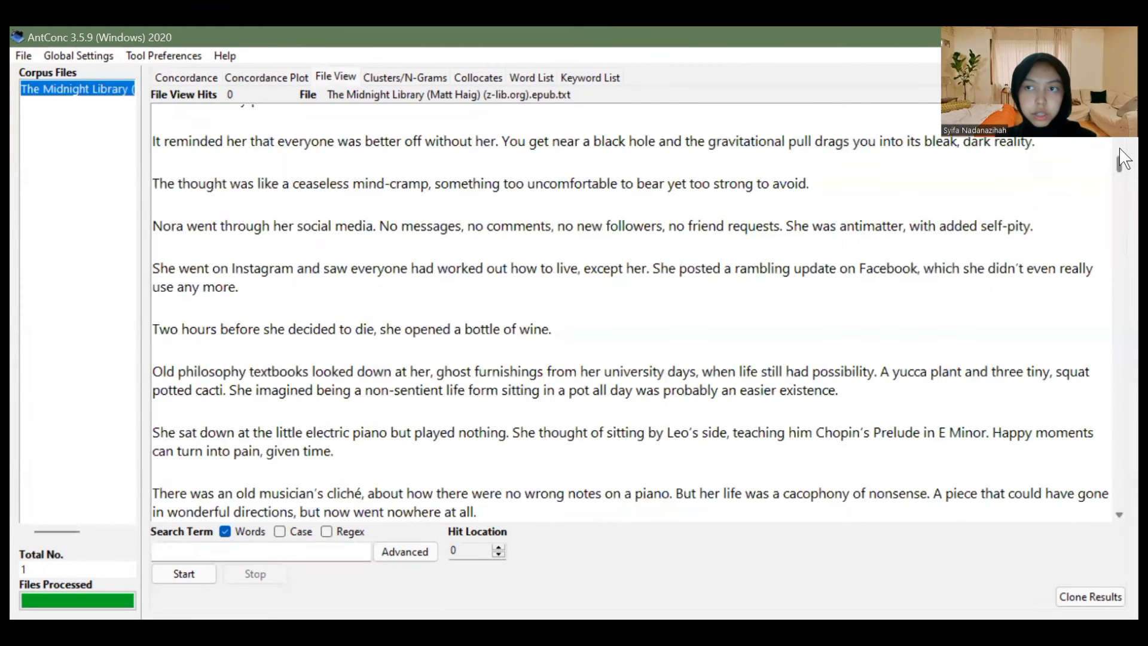
scroll(1122, 152, "up", 15)
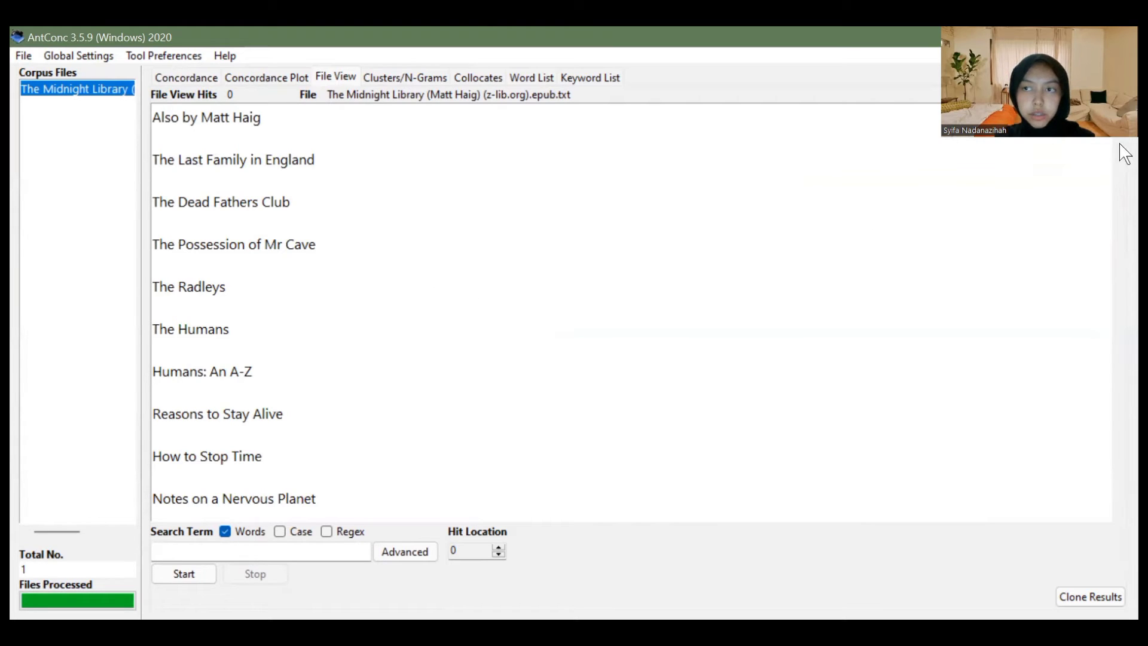
left_click_drag(1122, 143, 576, 313)
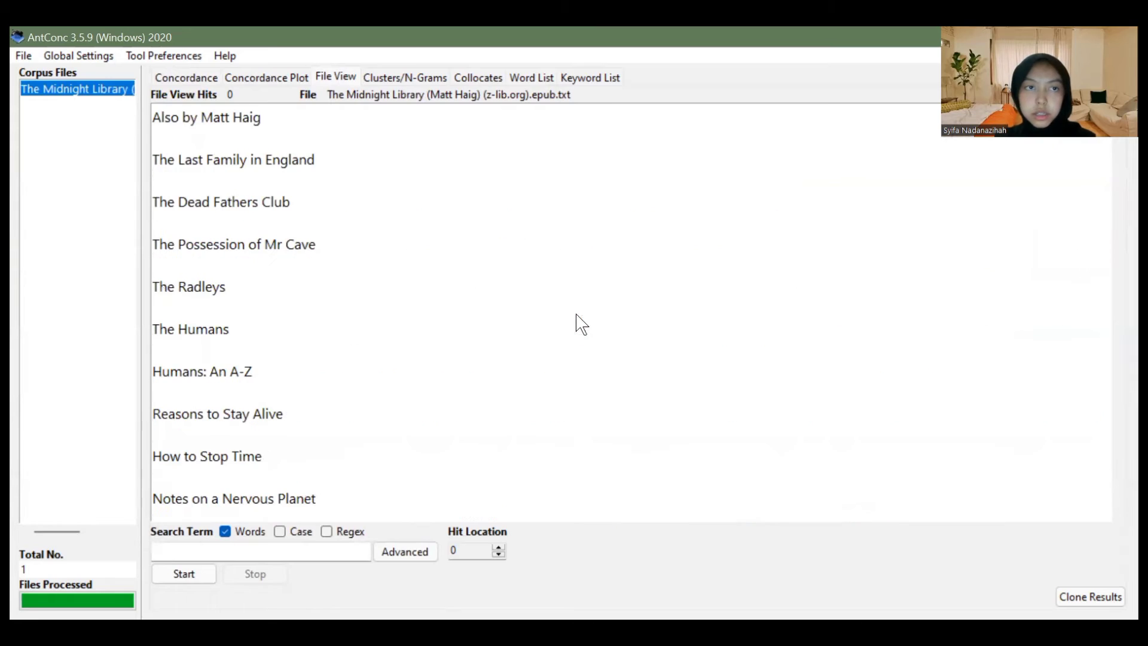
Run a concordance search for the word "before" in the loaded corpus
left_click(177, 83)
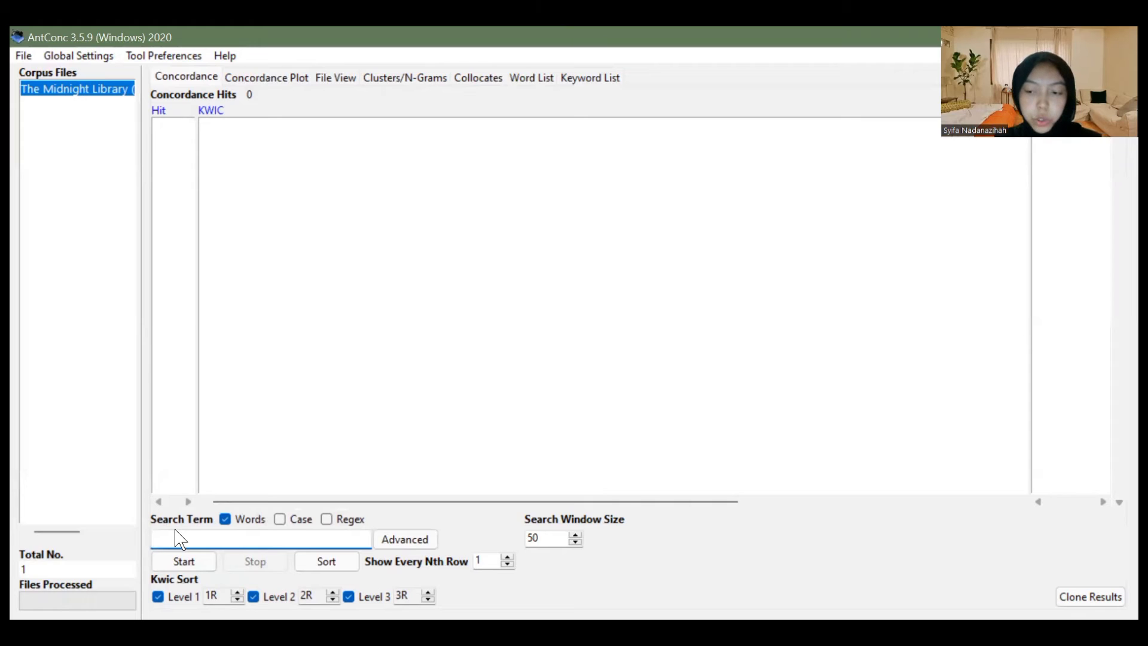
type("bef")
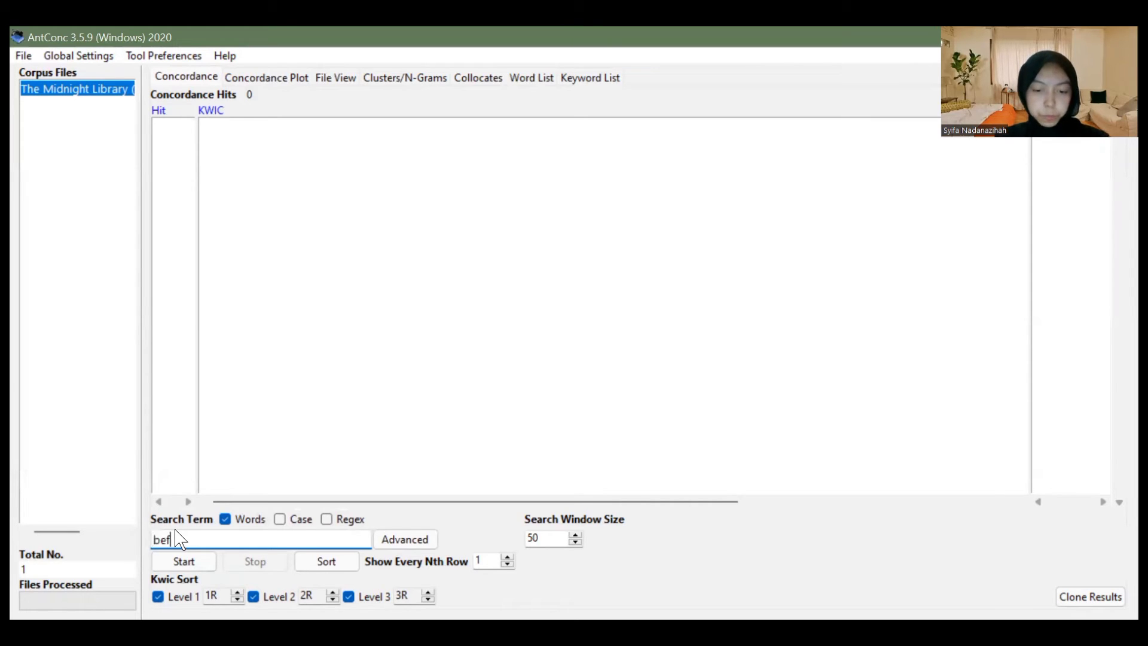
type("ore")
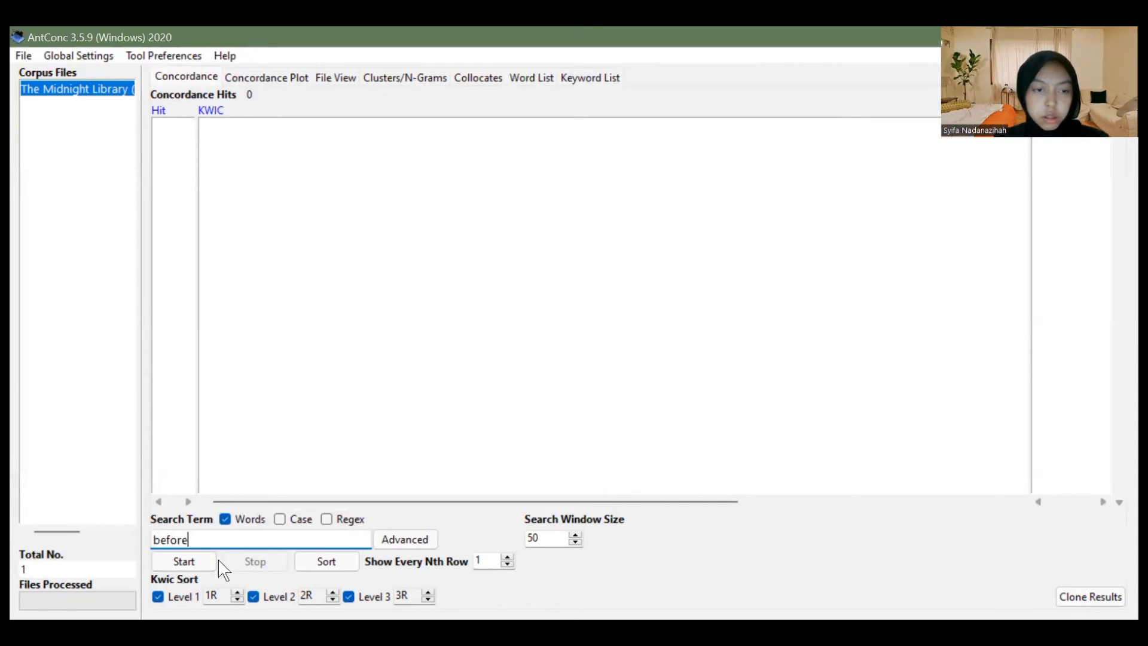
left_click(204, 563)
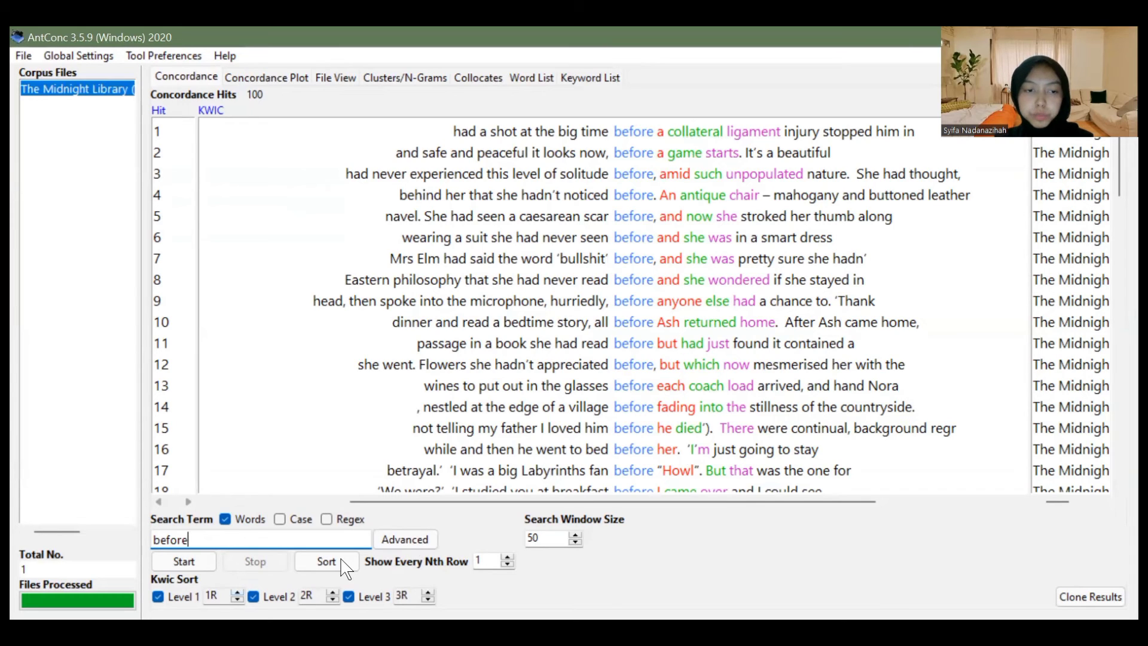
Set the Kwic Sort levels to 1L, 2L and 1R and rerun the concordance for "before"
left_click(237, 592)
left_click(237, 599)
left_click(237, 599)
left_click(237, 599)
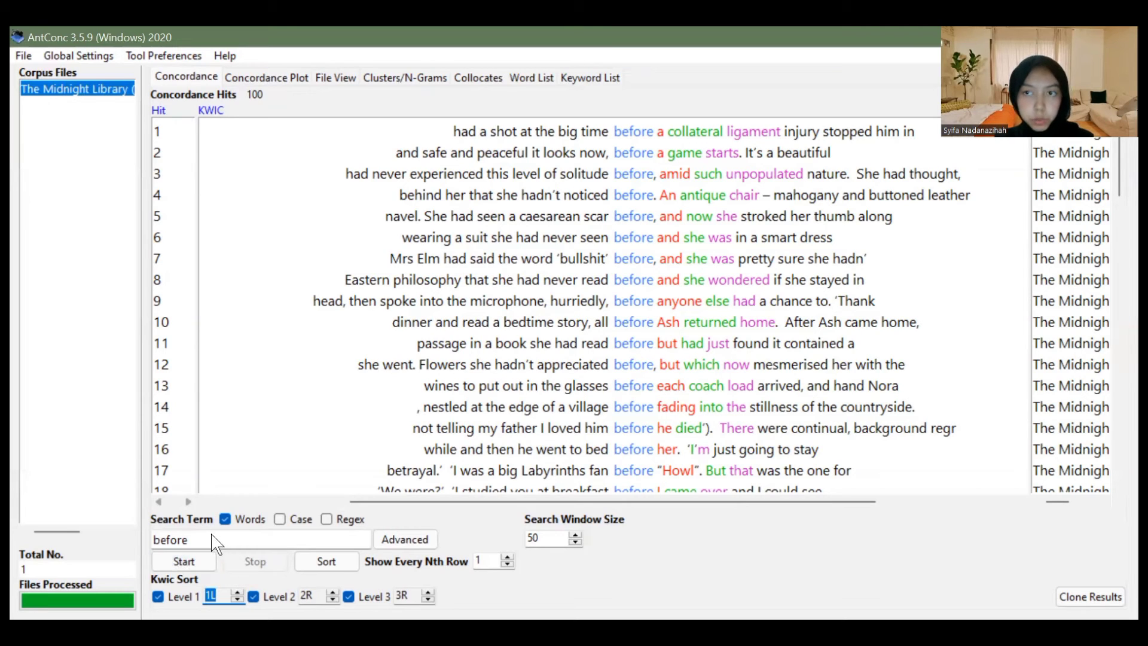
double_click(304, 592)
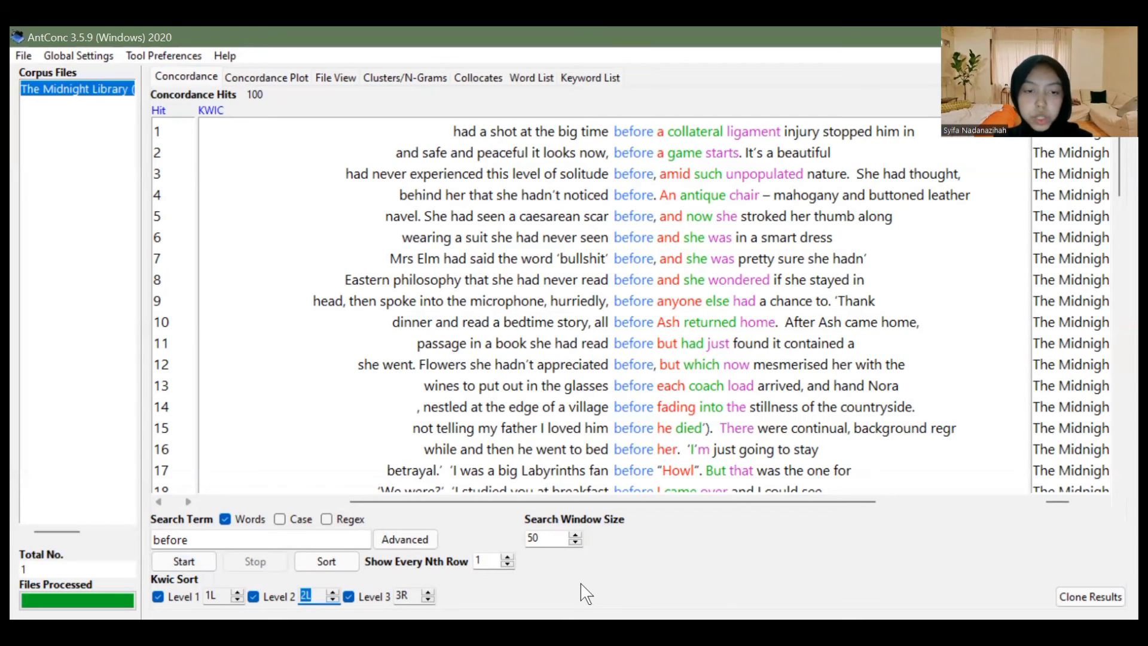
left_click(428, 593)
left_click(428, 593)
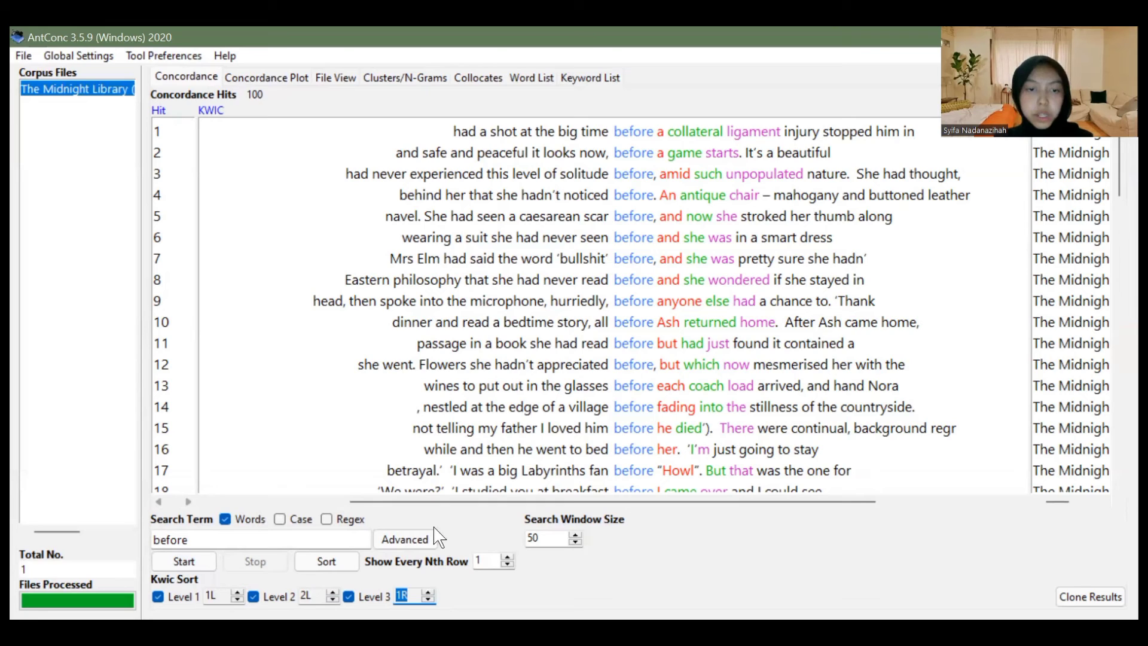
left_click(179, 562)
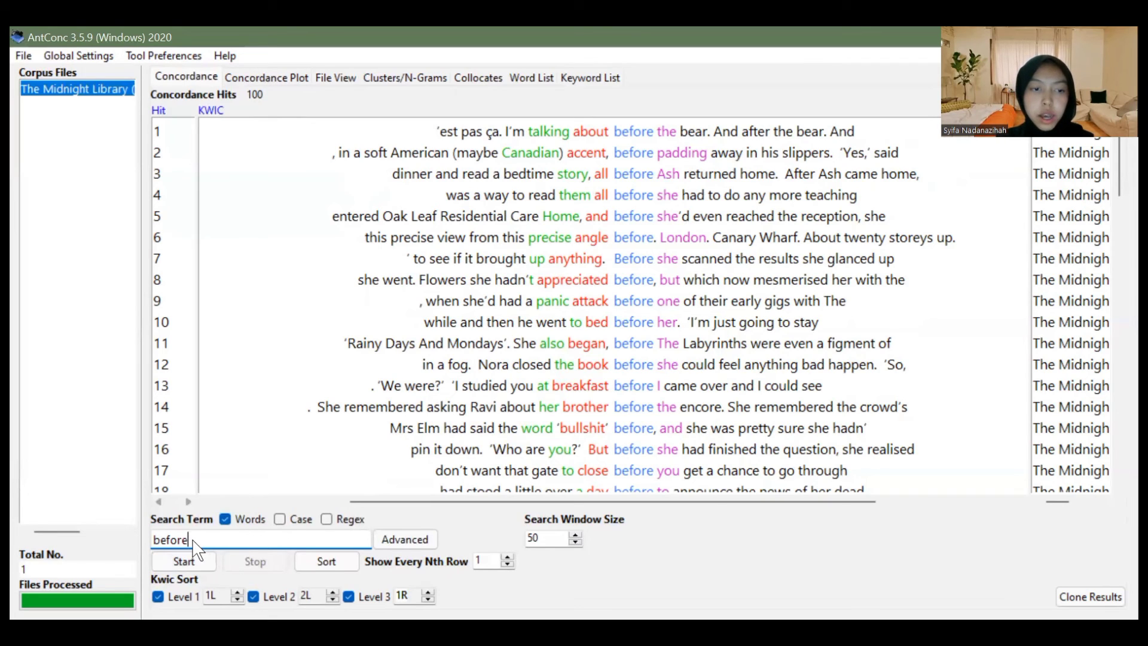
Replace the search term with "book" and generate its concordance lines
double_click(154, 539)
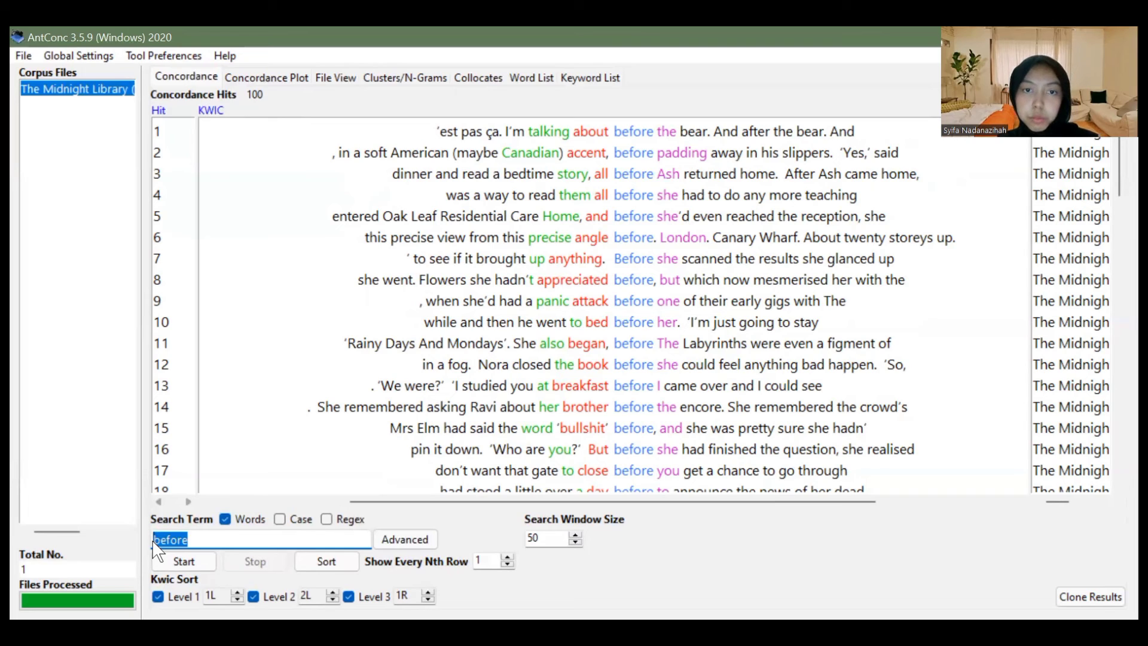
type("book")
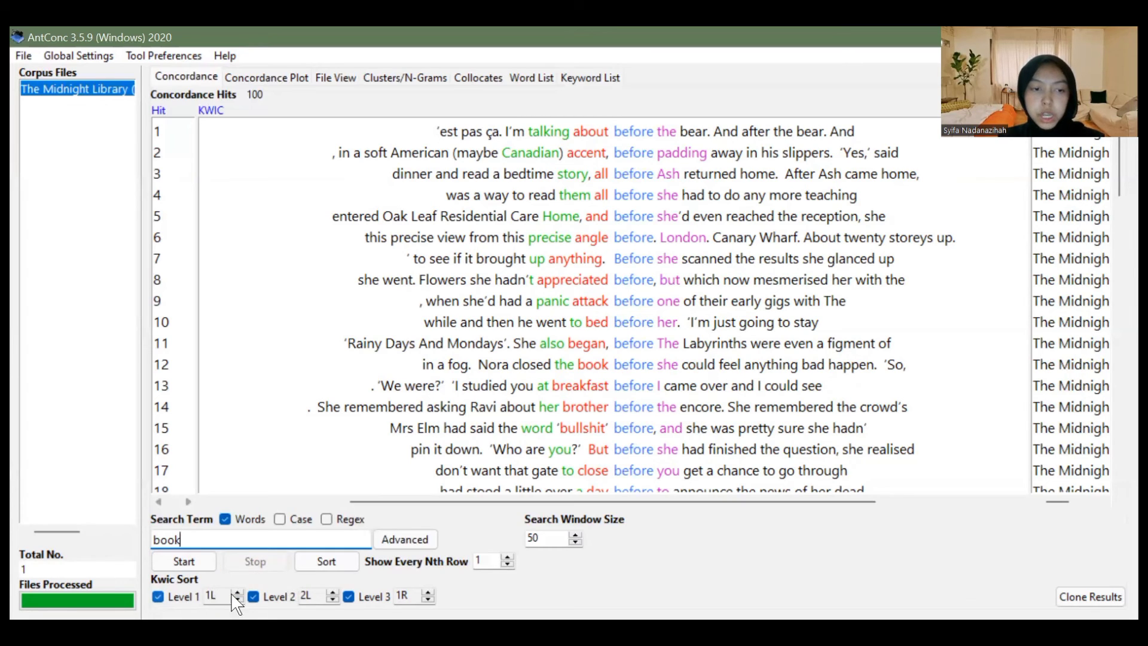
left_click(194, 567)
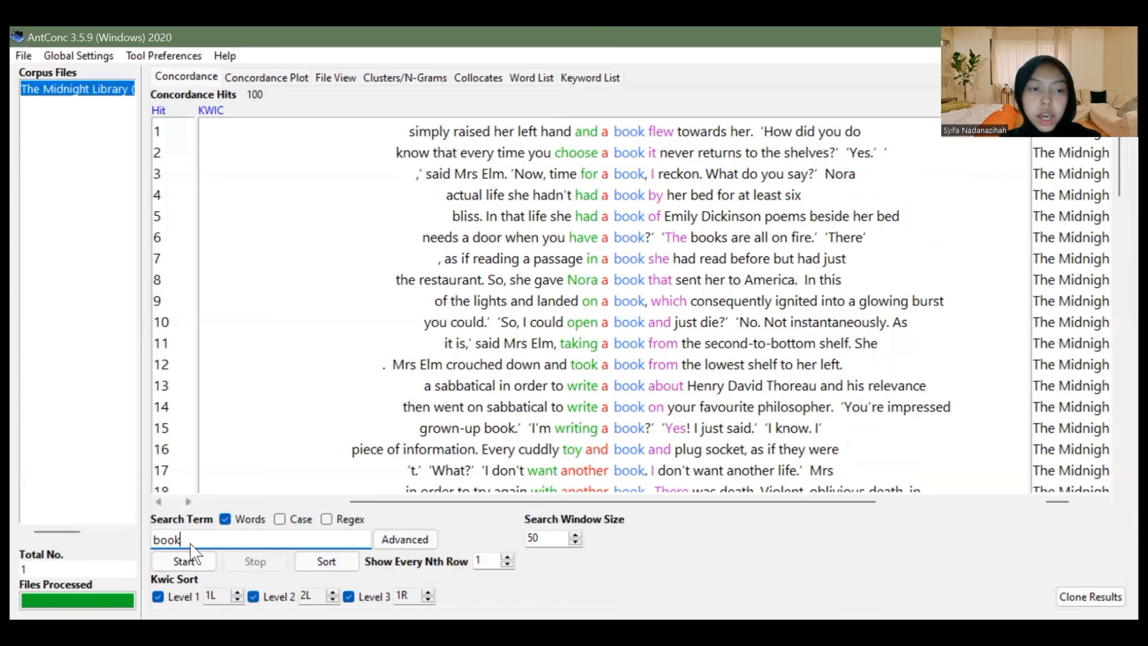
Change the search term to "glass" and generate its concordance lines
key("BackSpace")
key("BackSpace")
key("BackSpace")
key("BackSpace")
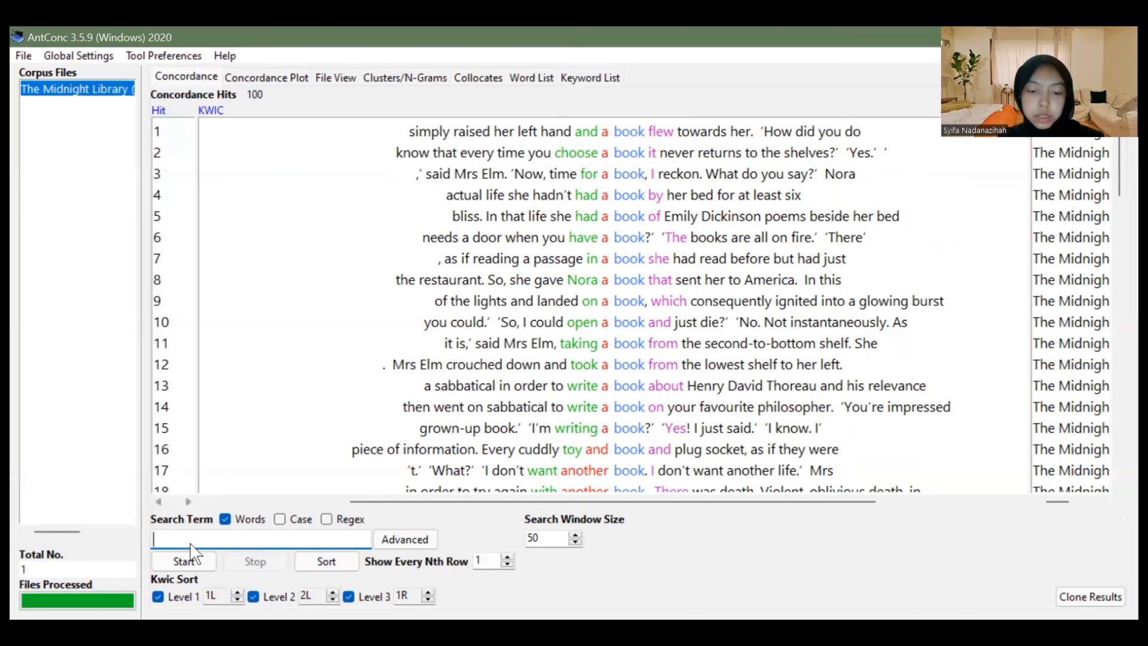
type("glass")
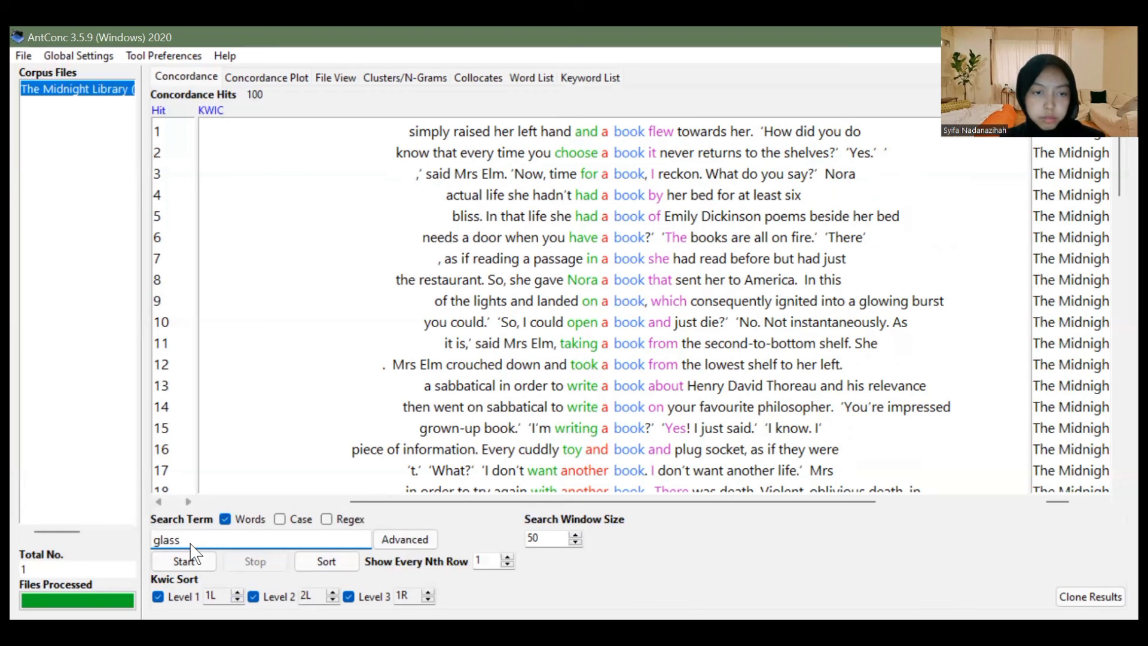
left_click(188, 560)
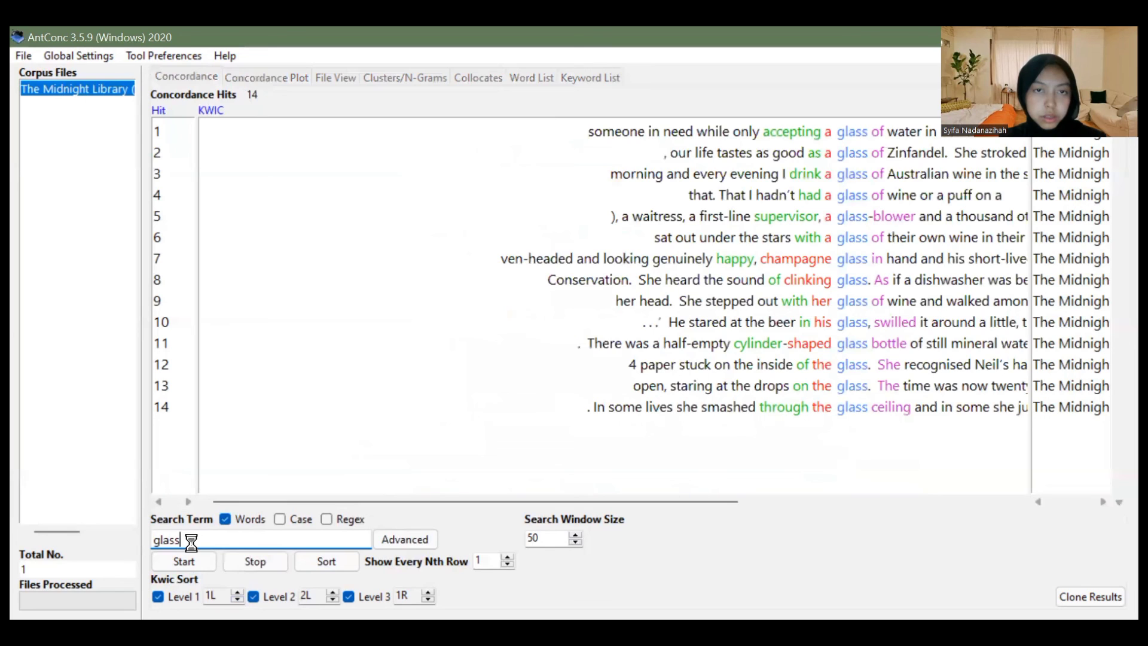
Set the Kwic Sort levels to 2L, 3L and 2R and rerun the concordance for "glass"
left_click(237, 597)
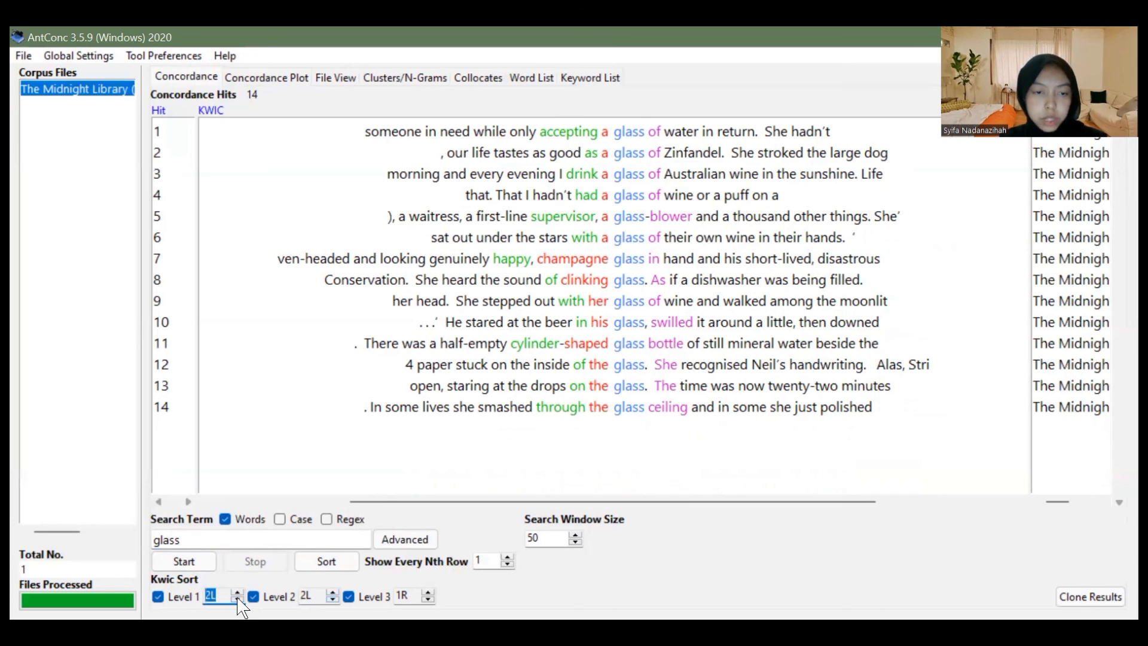
left_click(332, 599)
left_click(428, 592)
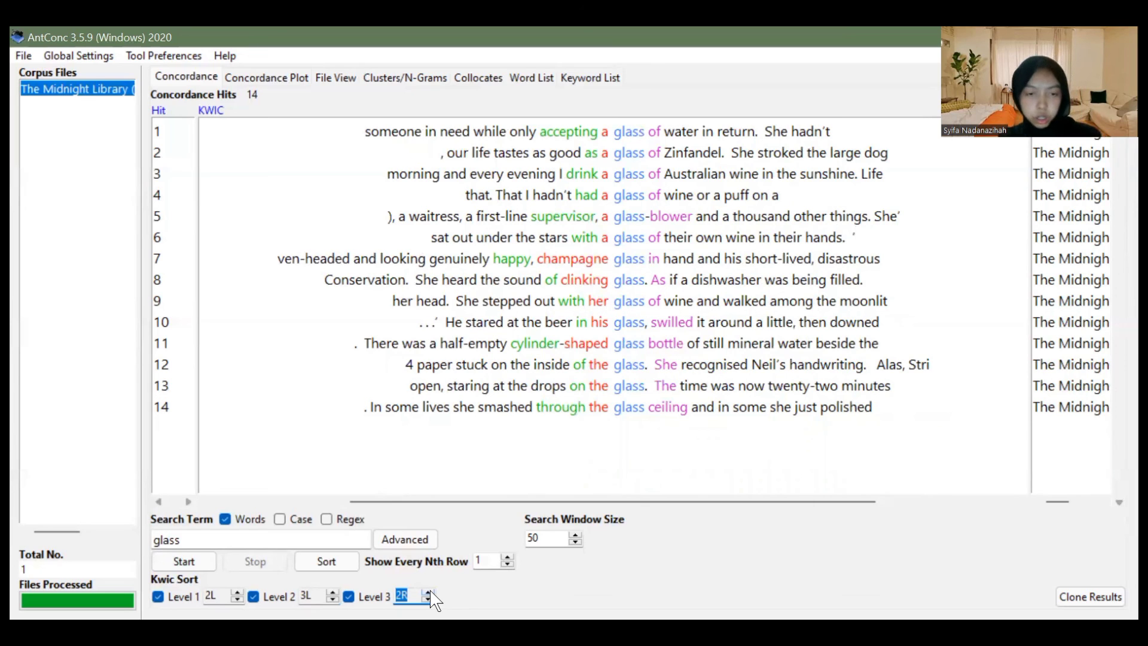
left_click(195, 563)
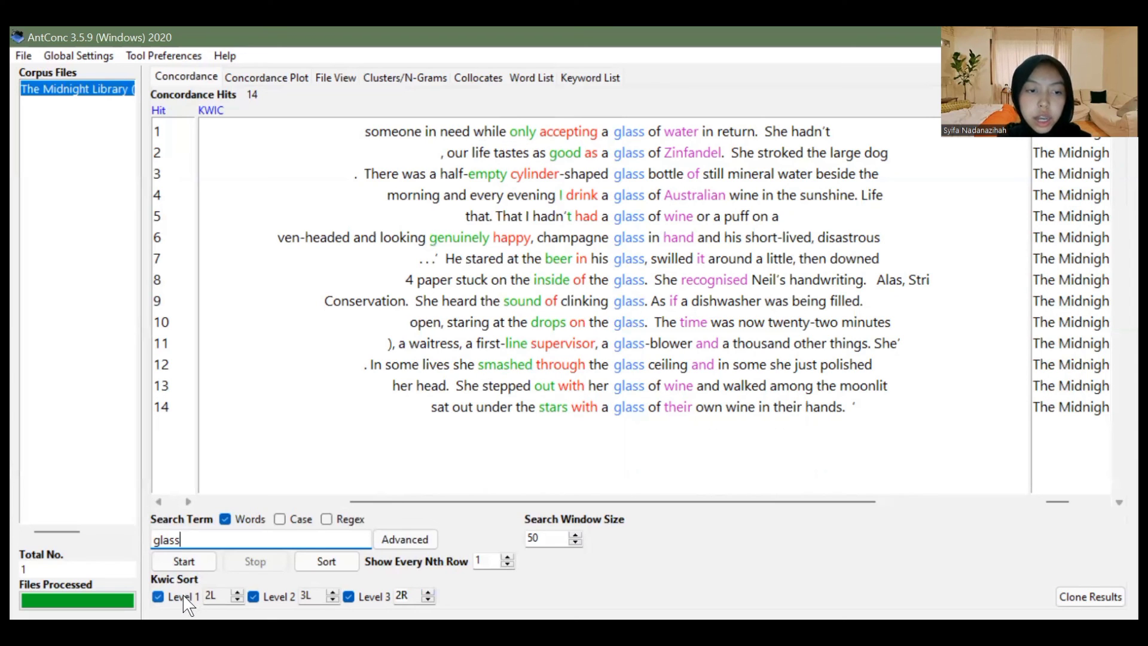
left_click(254, 596)
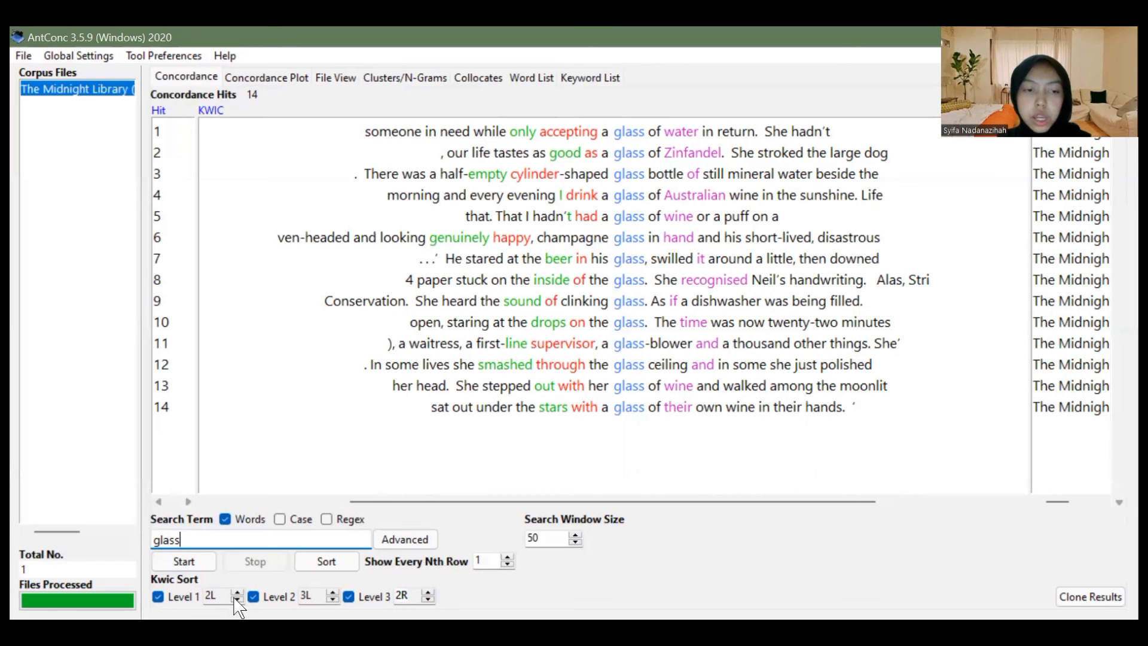